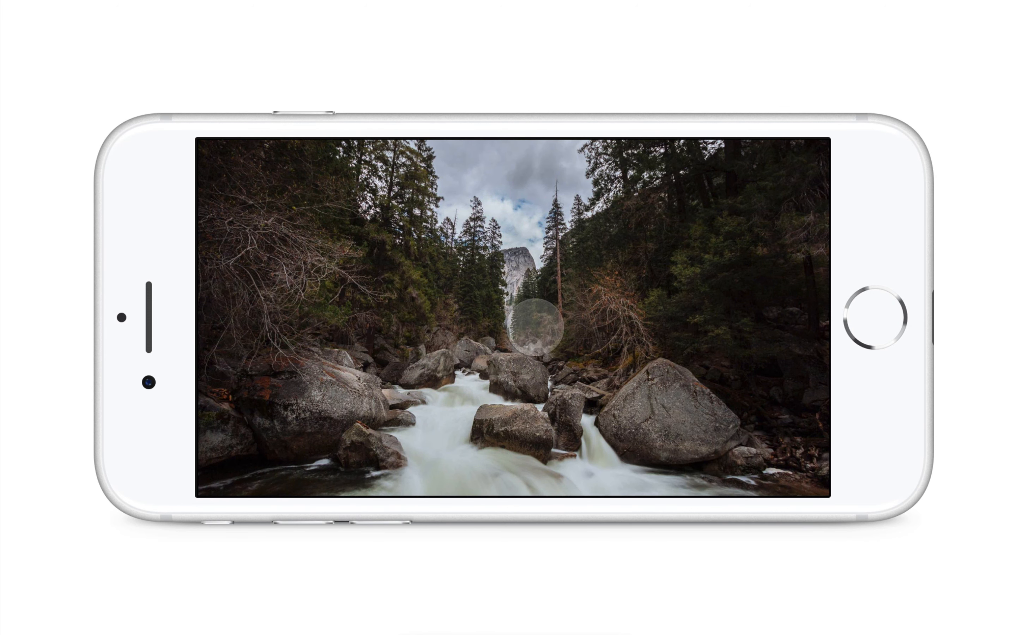
Test the photo prototype by tapping the photo to hide and show the navigation interface in landscape and portrait.
click(536, 327)
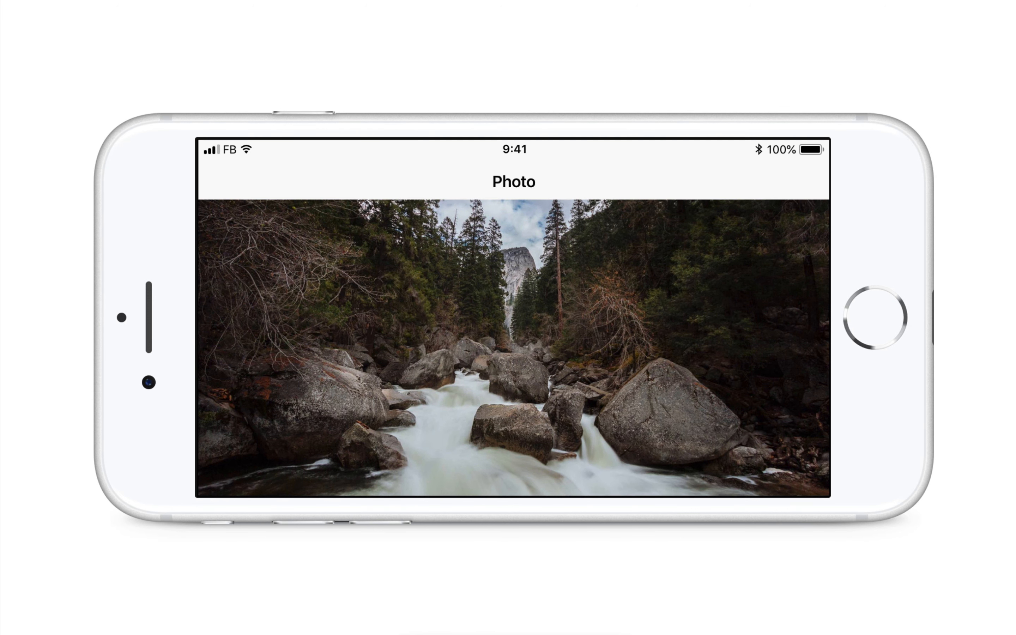
click(545, 331)
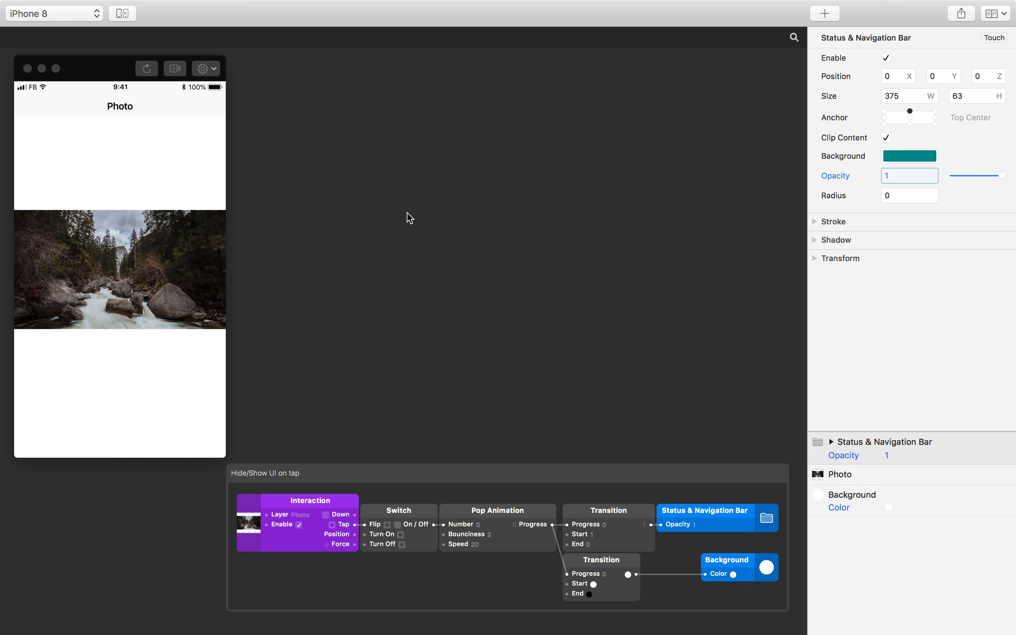
click(165, 361)
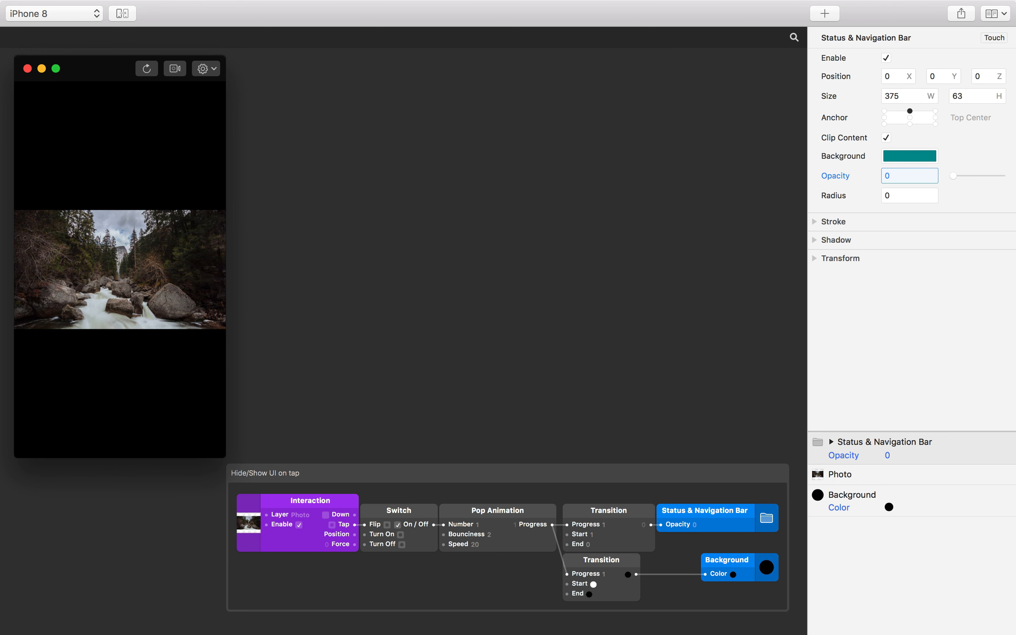
click(164, 361)
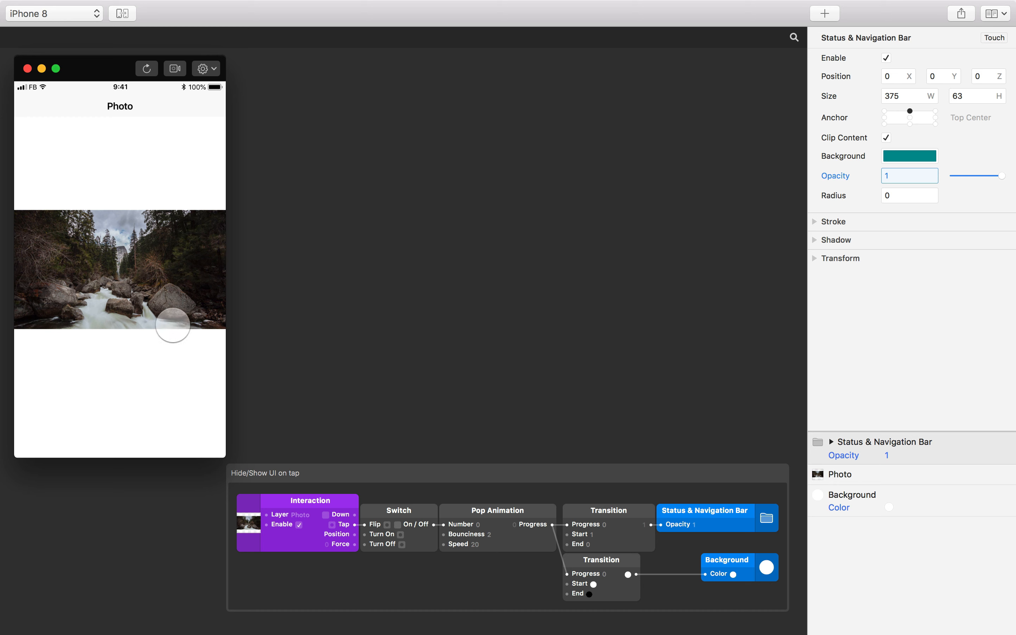
Rotate the prototype viewer right and turn on the device frame.
click(205, 68)
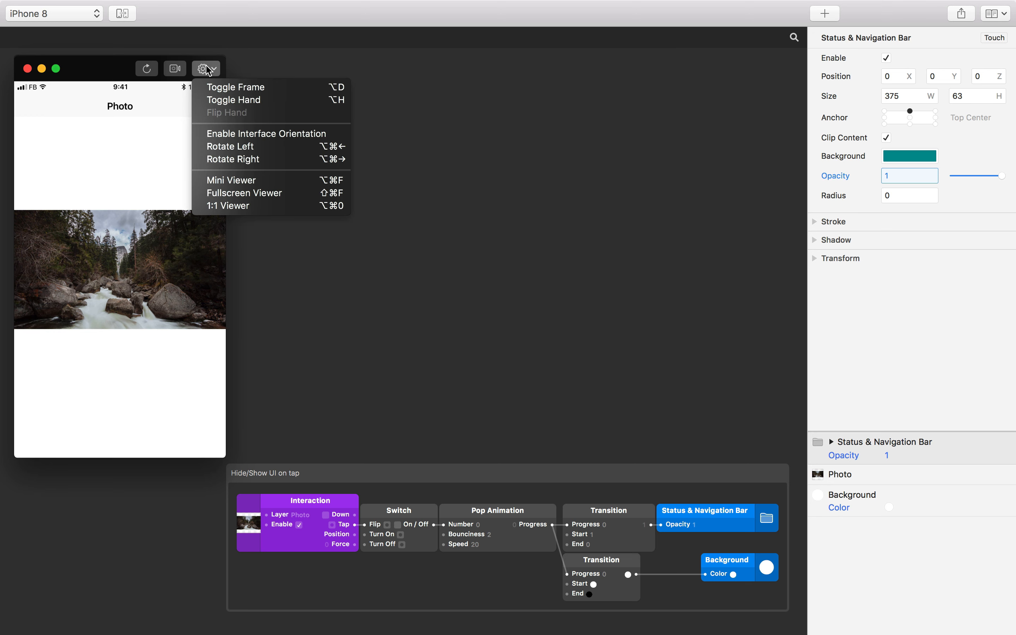
click(241, 159)
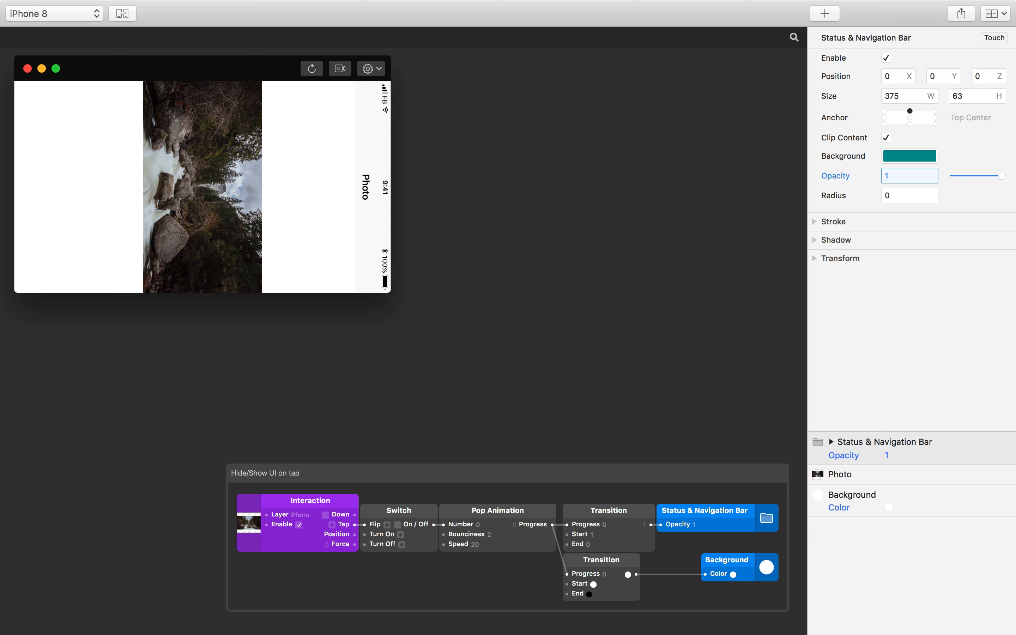
click(370, 70)
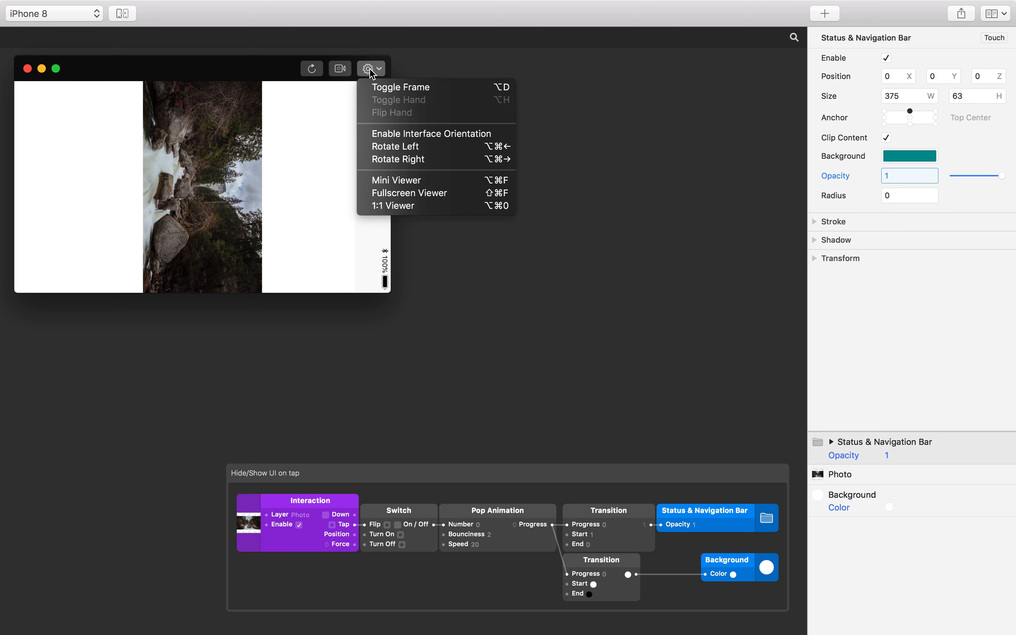
click(395, 89)
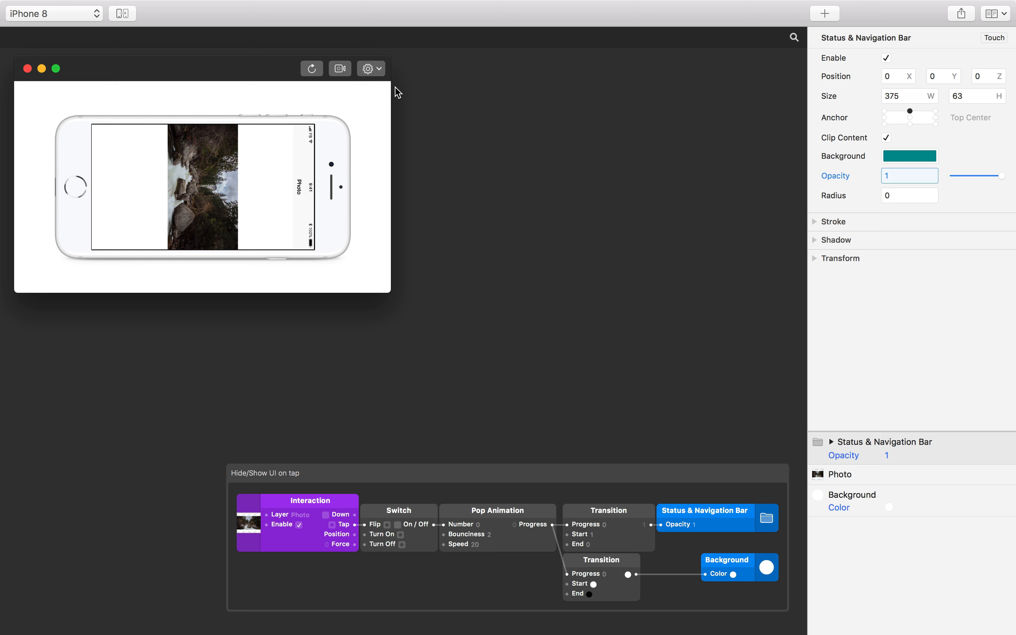
Enable interface orientation with Start In kept at Portrait, and rotate the viewer right.
click(378, 69)
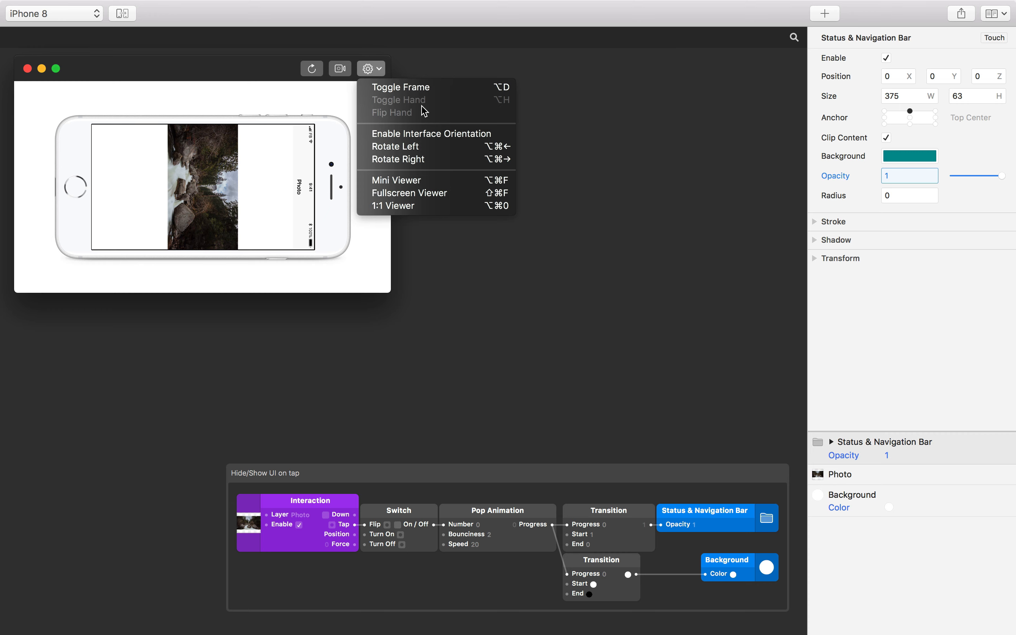
click(448, 141)
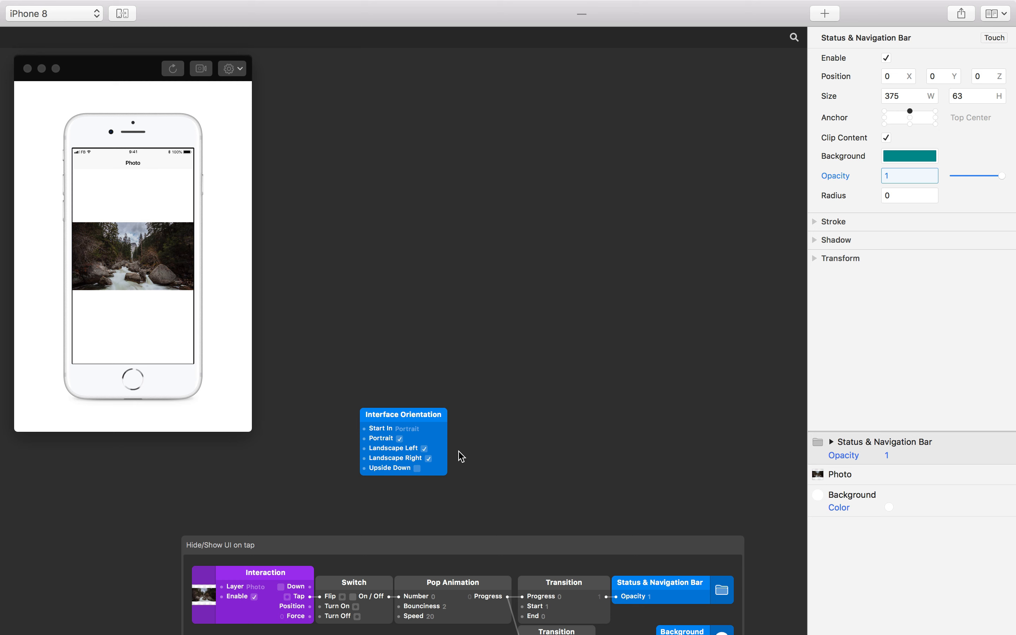
click(422, 431)
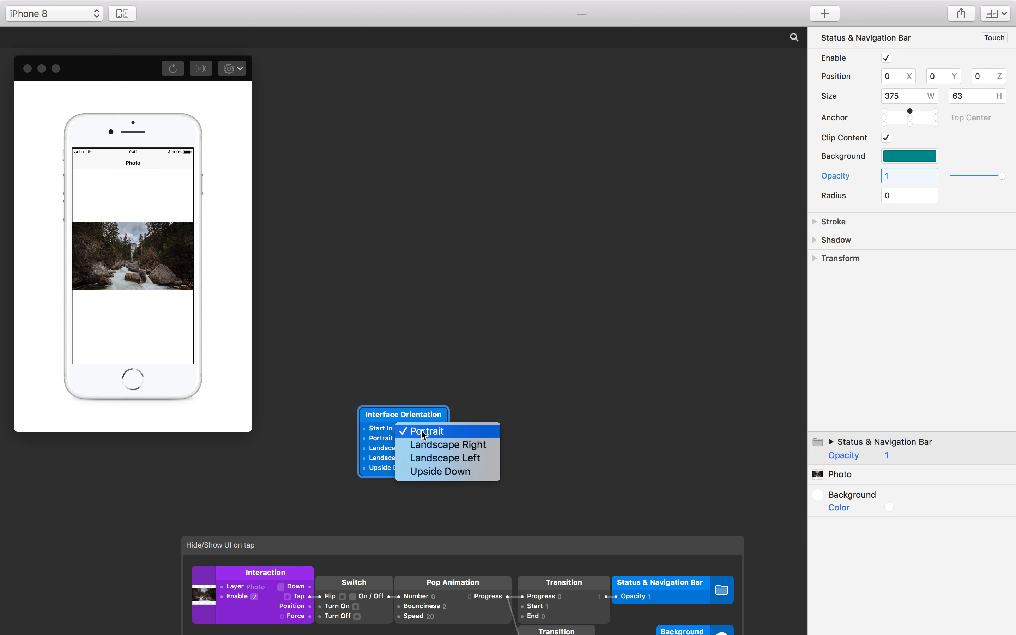
click(423, 432)
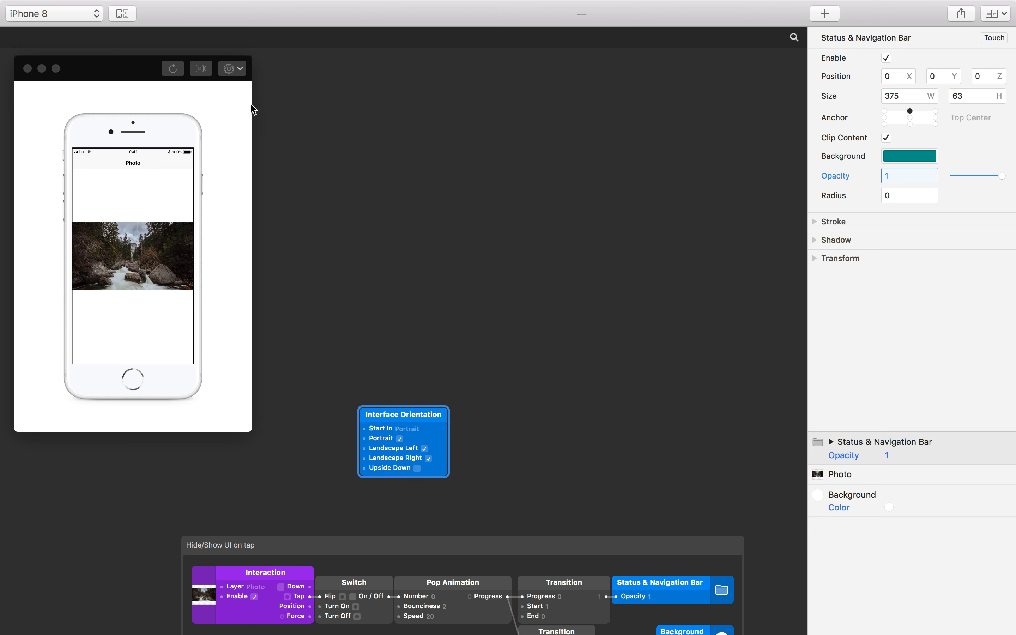
click(232, 69)
click(277, 159)
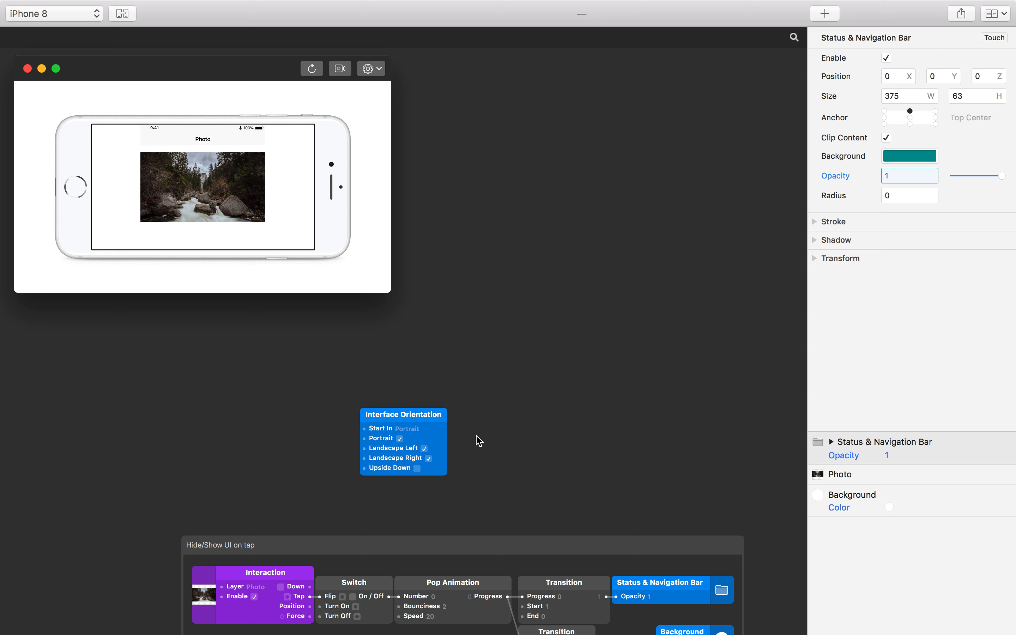
Add a Device Info patch in the empty canvas area before the Hide/Show UI on tap group.
scroll(479, 441, left, 10)
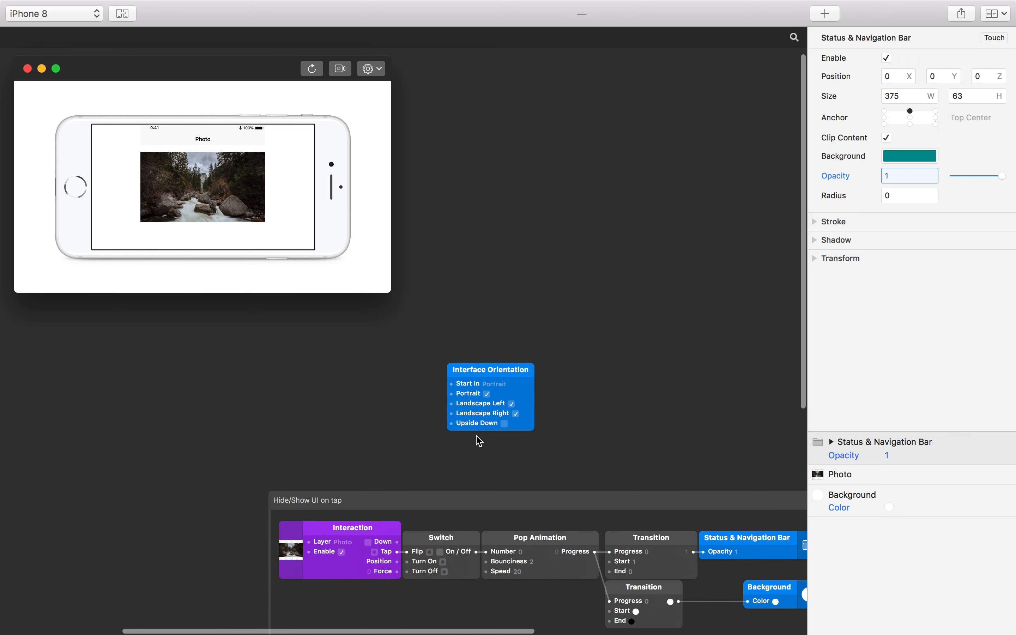
double_click(52, 484)
text(devi)
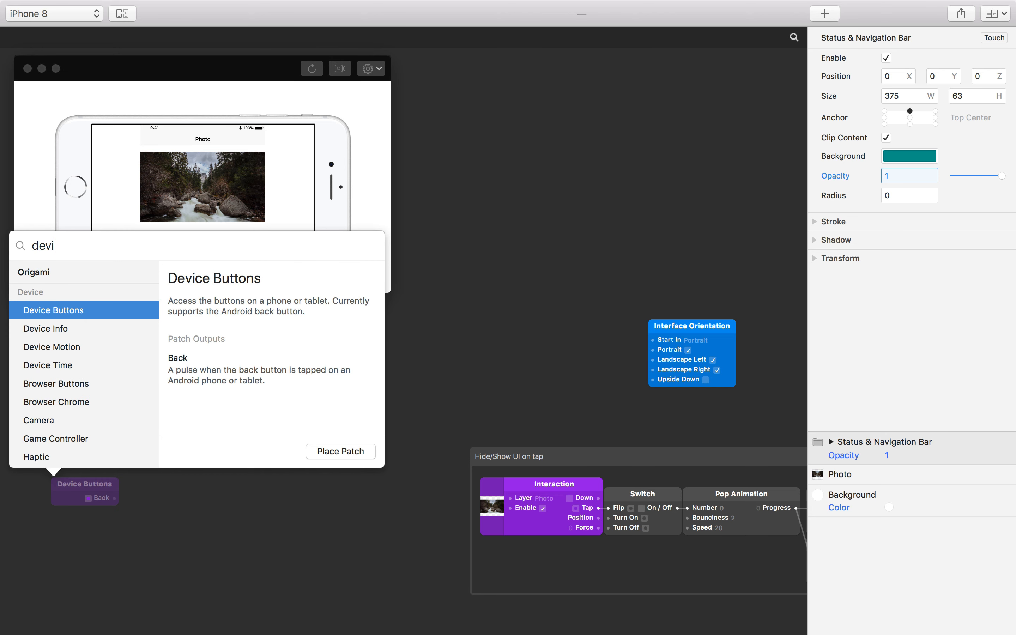
key(Down)
key(Return)
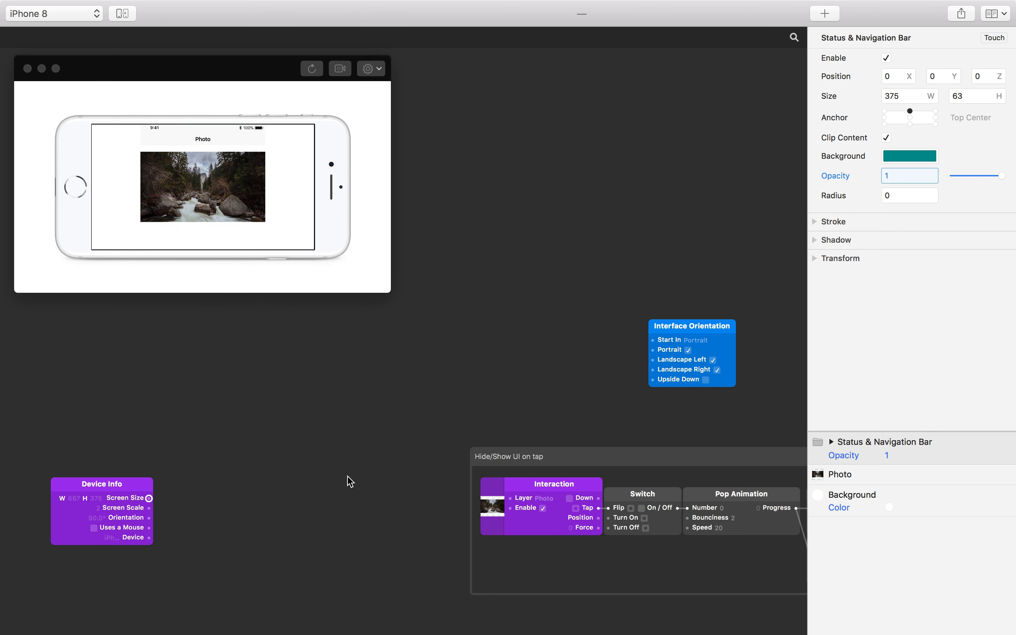
Connect the Screen Size output of Device Info to the Photo layer's Size property.
click(852, 473)
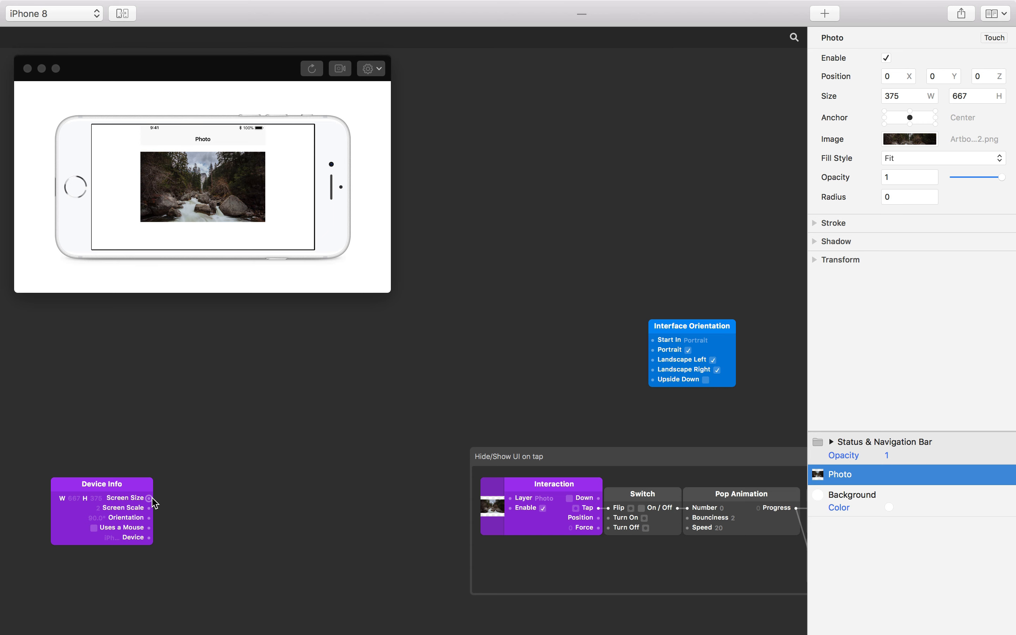
drag(149, 498, 829, 96)
scroll(249, 447, left, 4)
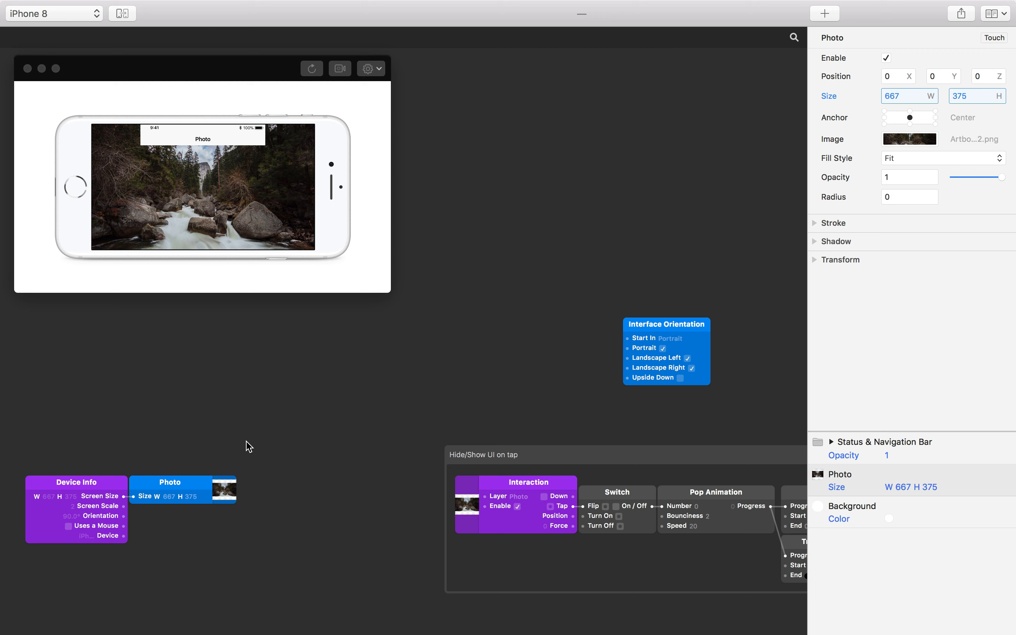
Add a Size Unpack patch below the Photo patch and feed it the Screen Size output of Device Info.
double_click(220, 532)
text(size)
key(Down)
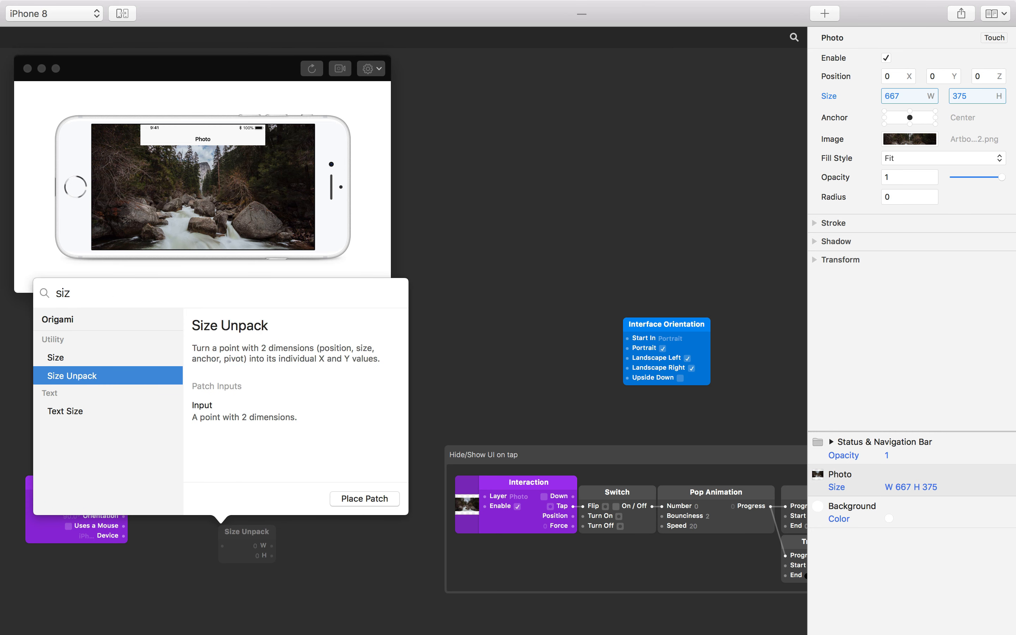
key(Return)
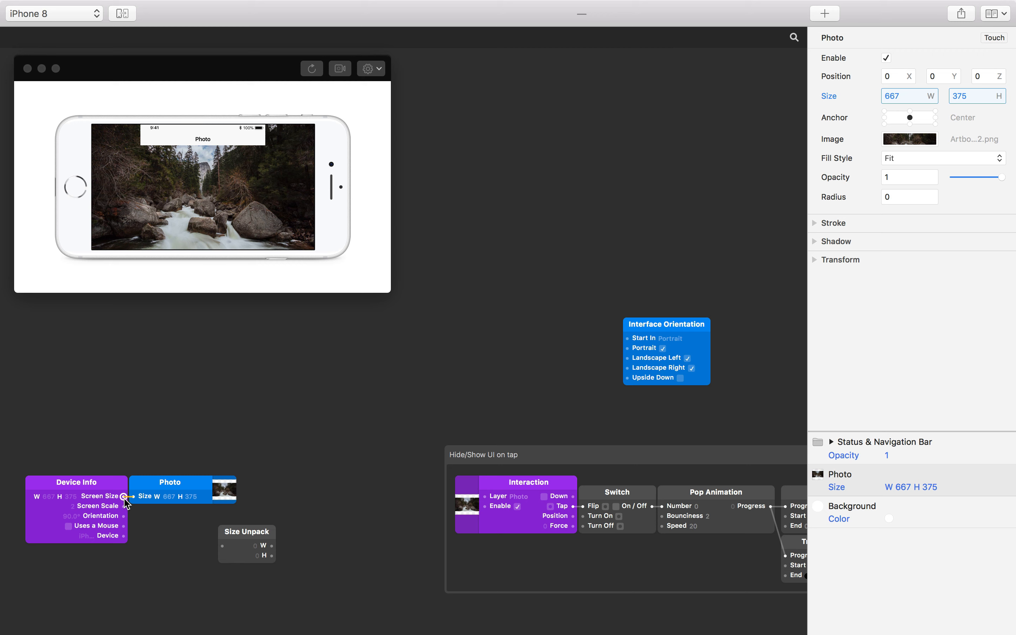
drag(123, 496, 171, 517)
click(217, 531)
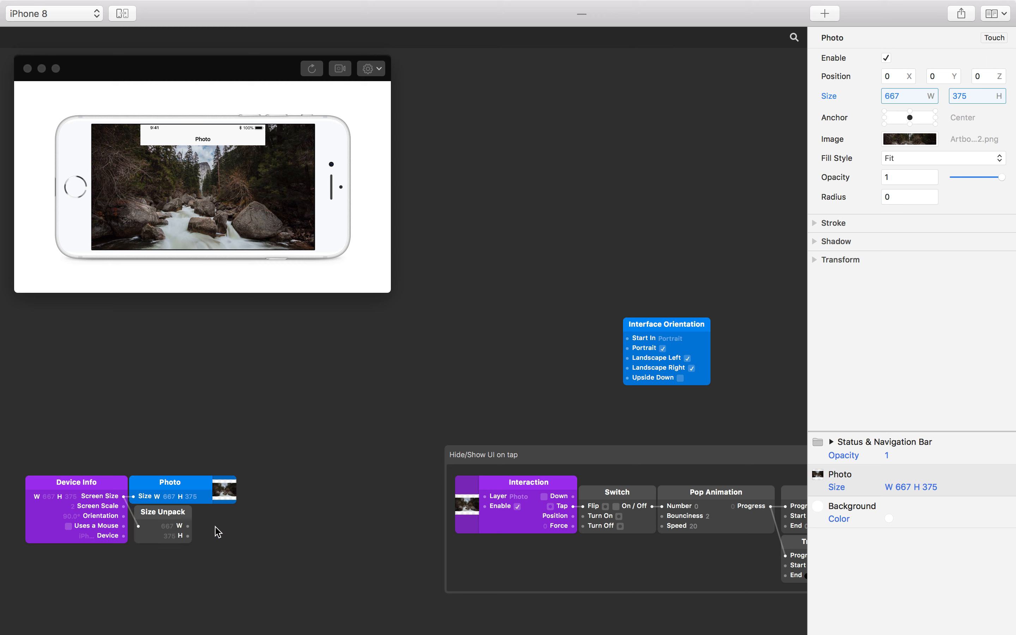
Expose the Status & Navigation Bar layer's width as a patch and connect it to the W output of Size Unpack.
click(865, 439)
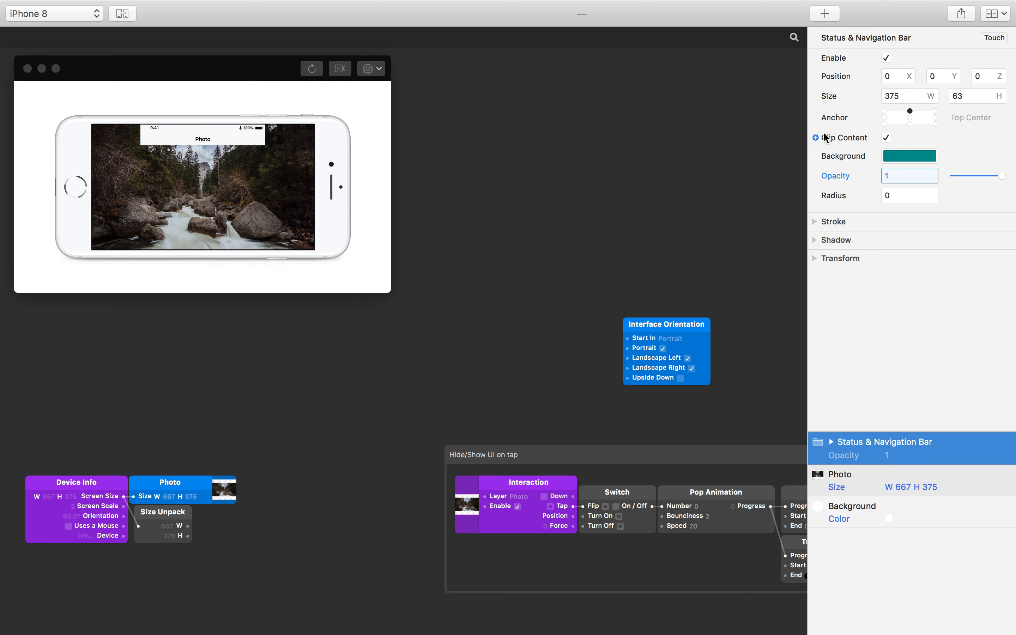
click(878, 99)
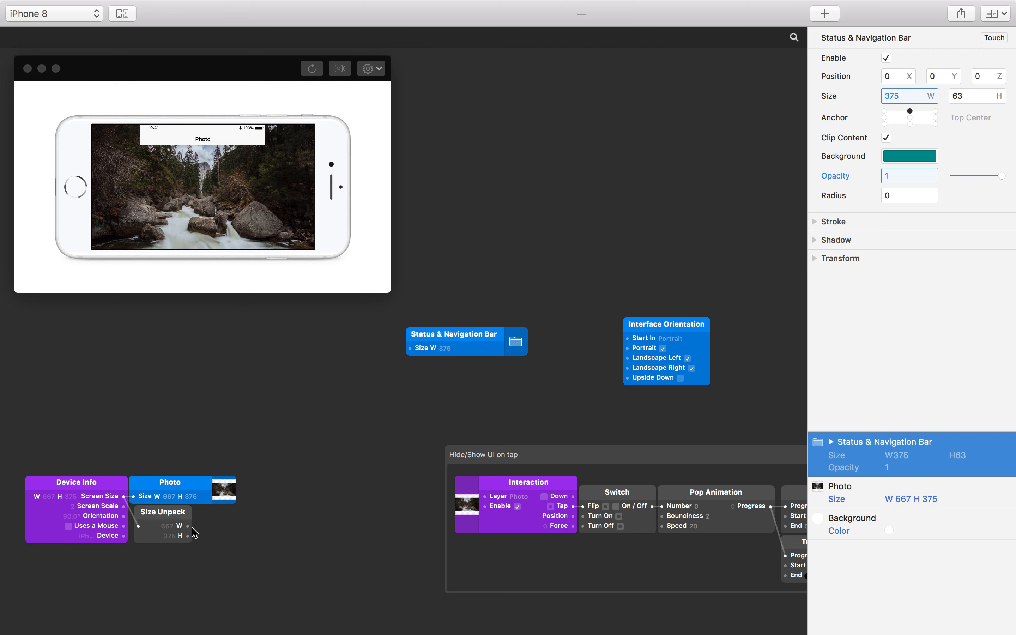
drag(187, 526, 245, 512)
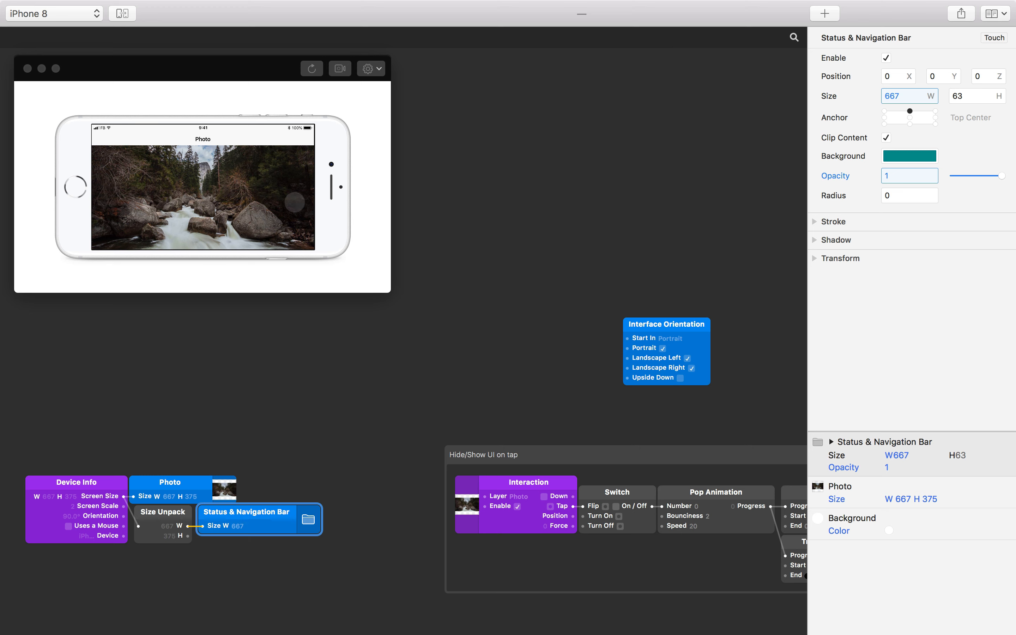
Test the layout by rotating the viewer right three times back to portrait and toggling the interface with taps on the prototype.
click(380, 68)
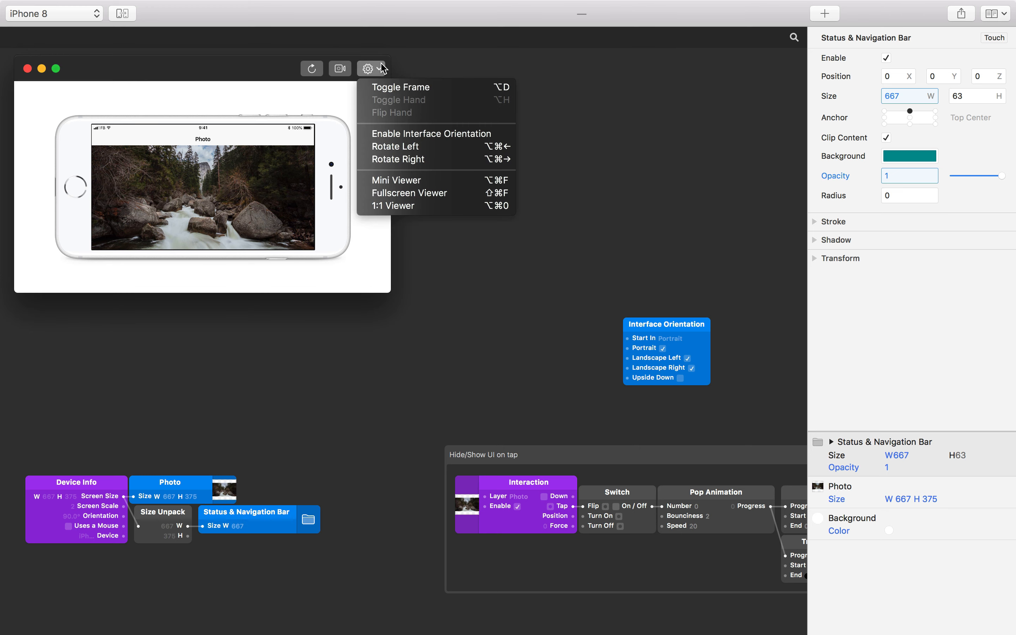
click(422, 159)
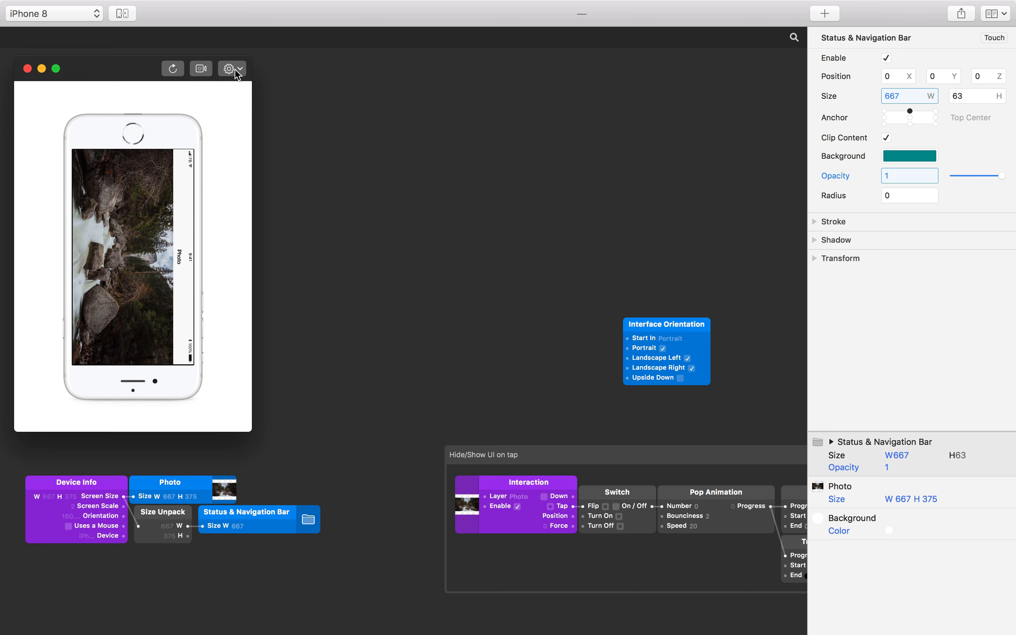
click(236, 71)
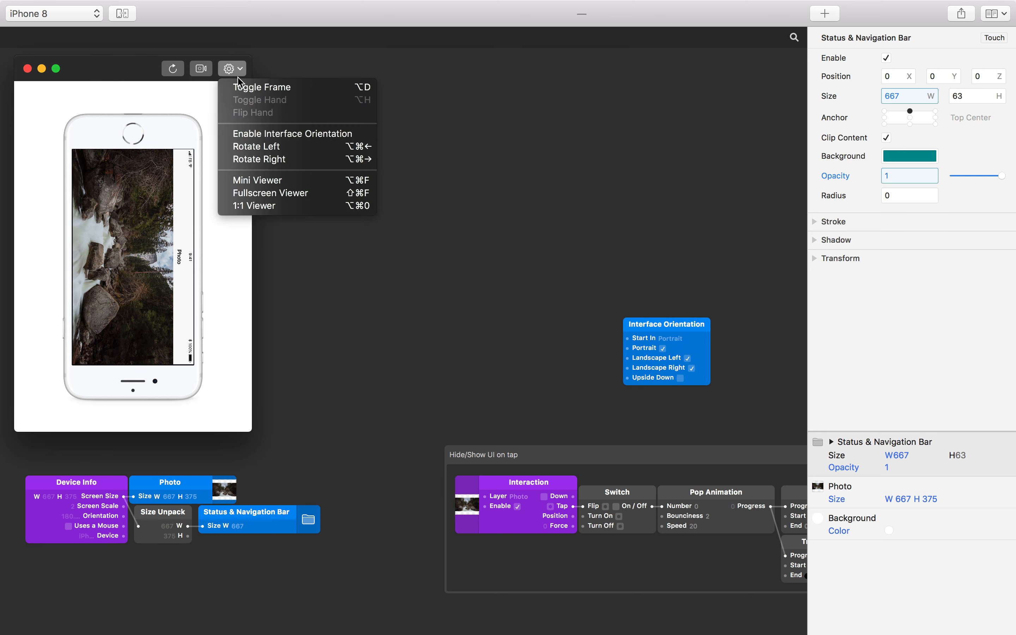
click(271, 162)
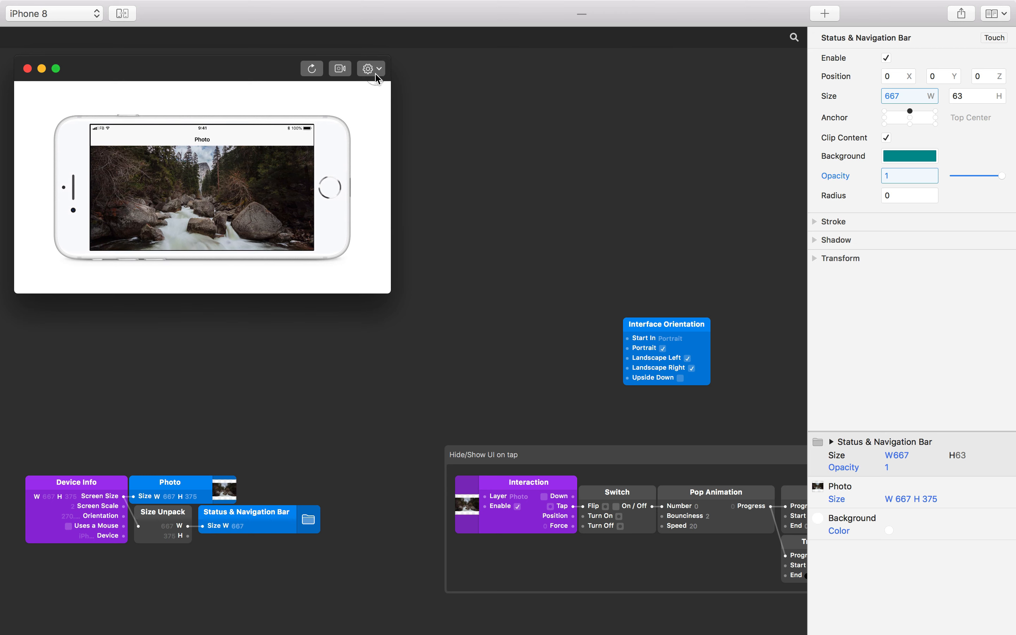
click(369, 68)
click(404, 159)
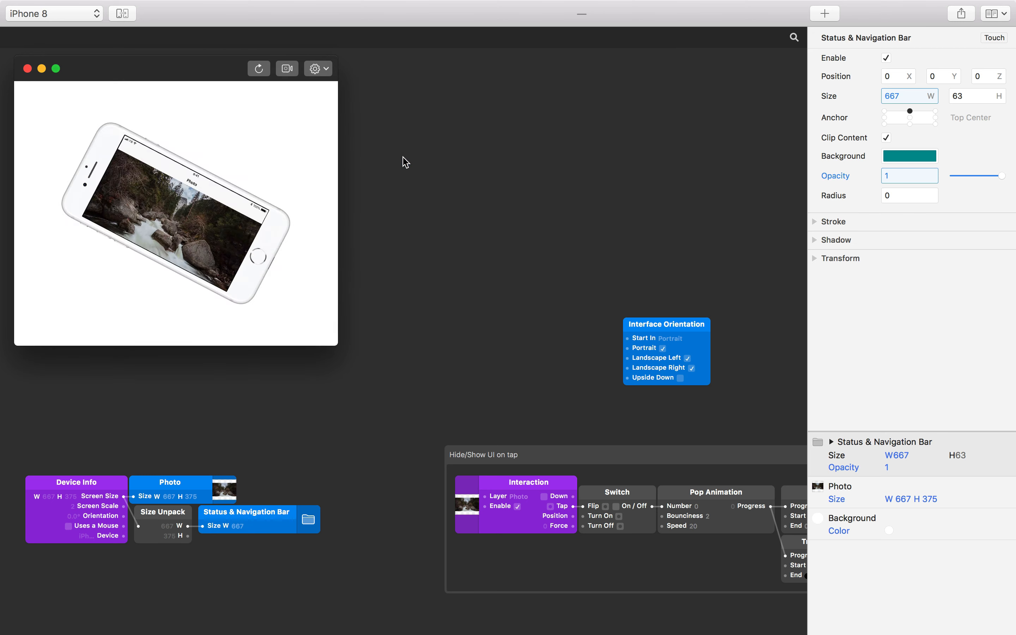
click(138, 266)
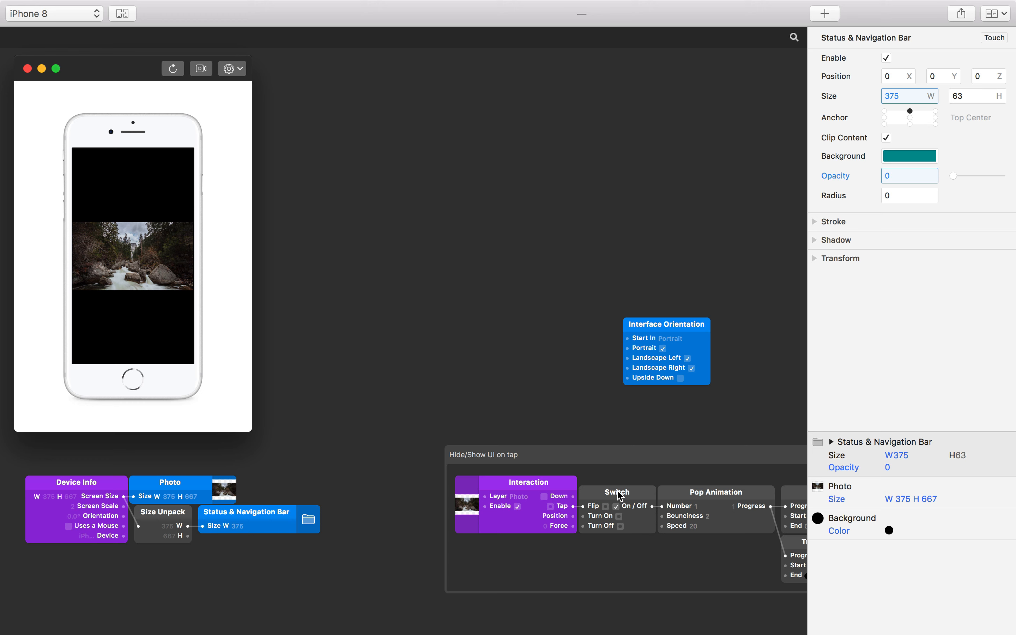
click(133, 314)
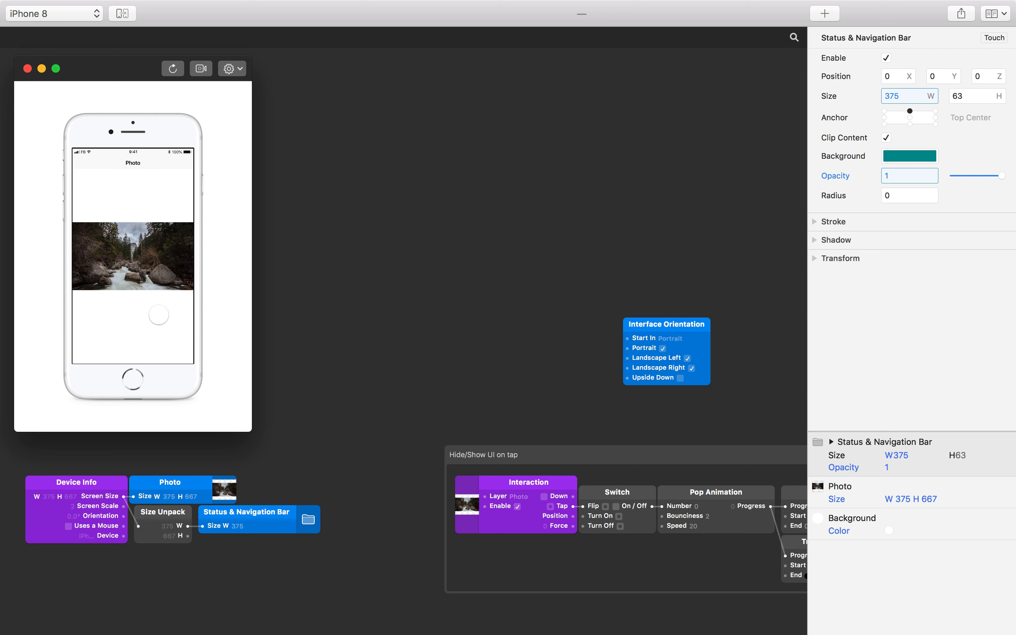
Add a Greater Than patch below the Status & Navigation Bar patch, comparing the W and H outputs of Size Unpack.
double_click(336, 453)
text(great)
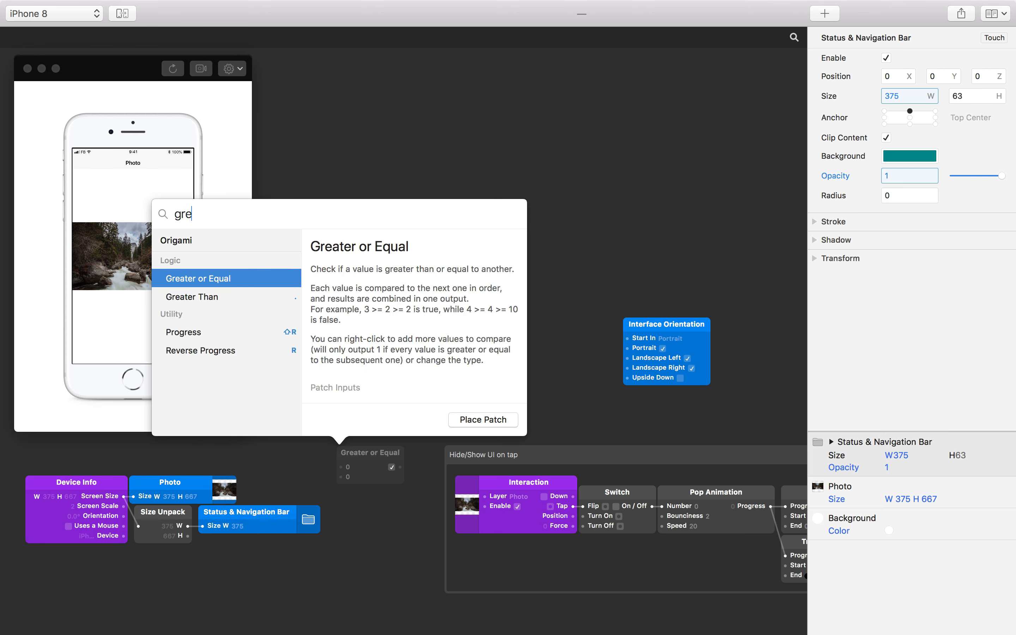
key(Down)
key(Return)
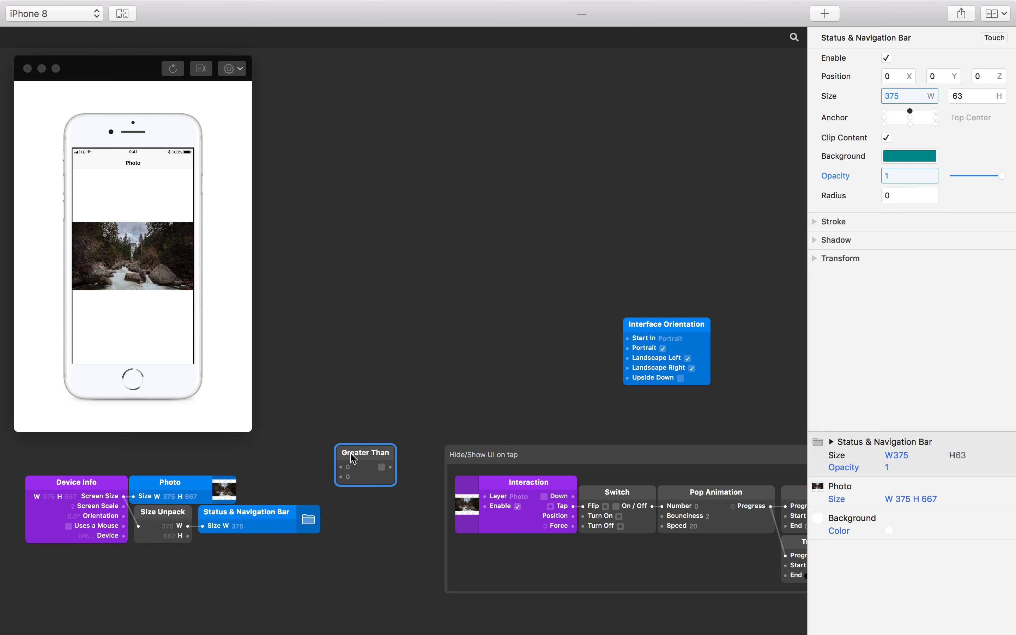
drag(348, 459, 208, 577)
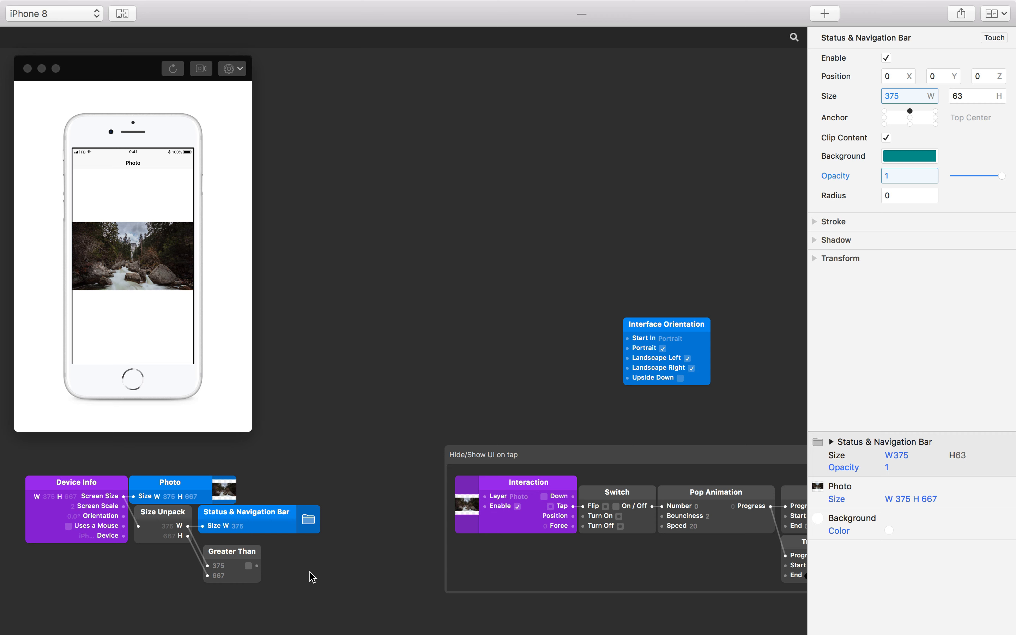
Check the Greater Than patch's output by rotating the viewer right to landscape and left back to portrait.
click(233, 68)
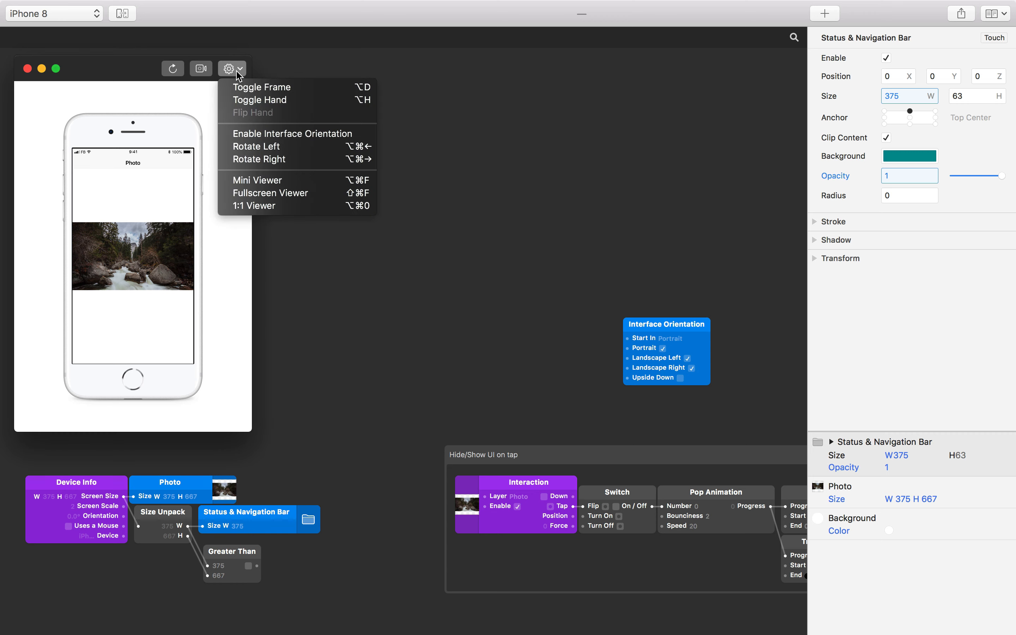
click(273, 158)
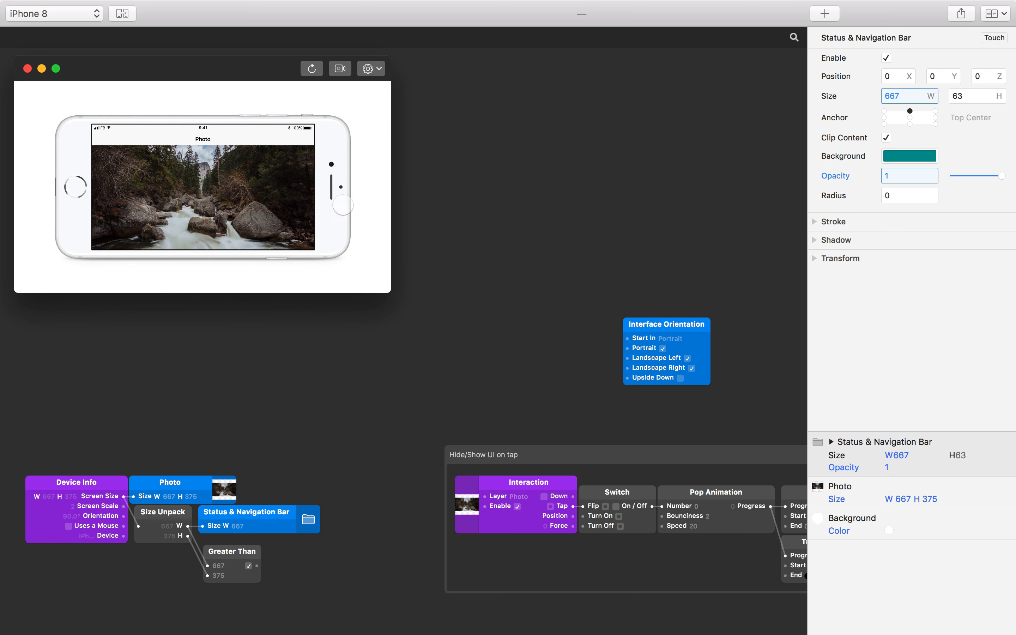
click(374, 73)
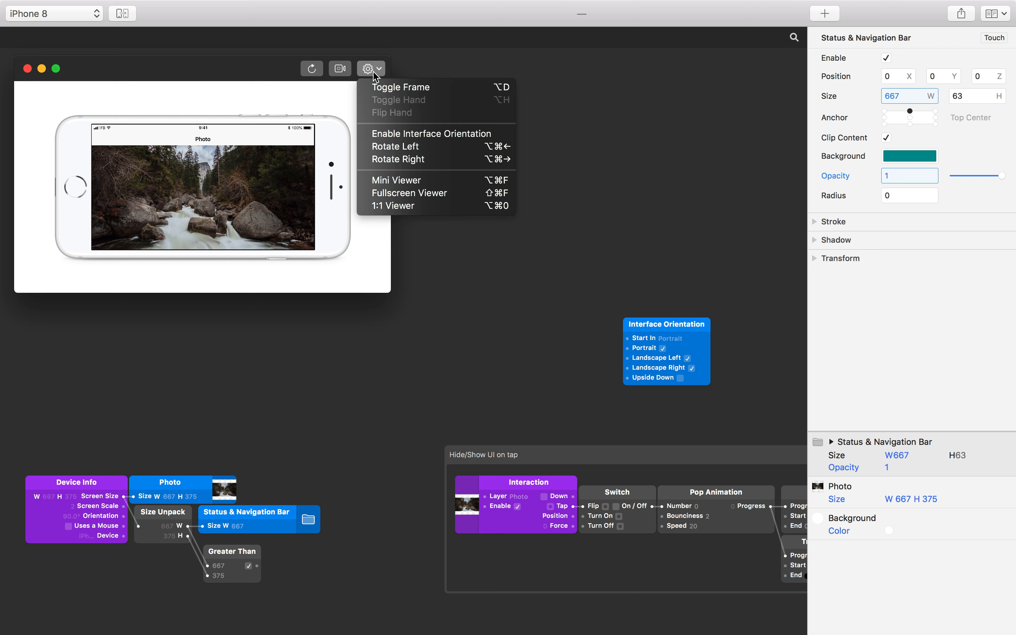
click(382, 146)
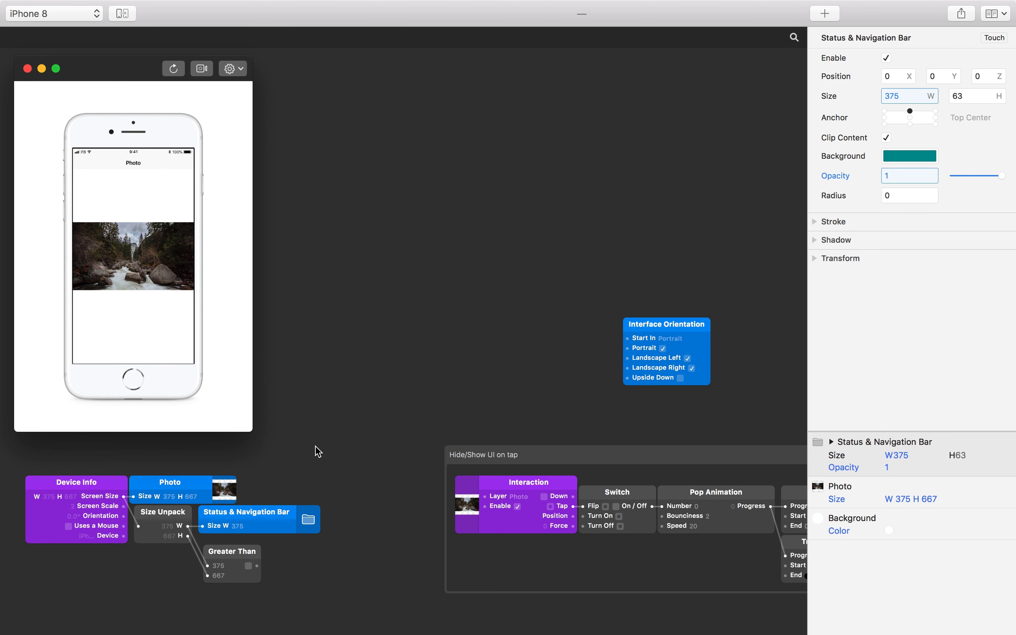
Add a Pulse patch beside Greater Than and connect the Greater Than output to its On / Off input.
double_click(306, 563)
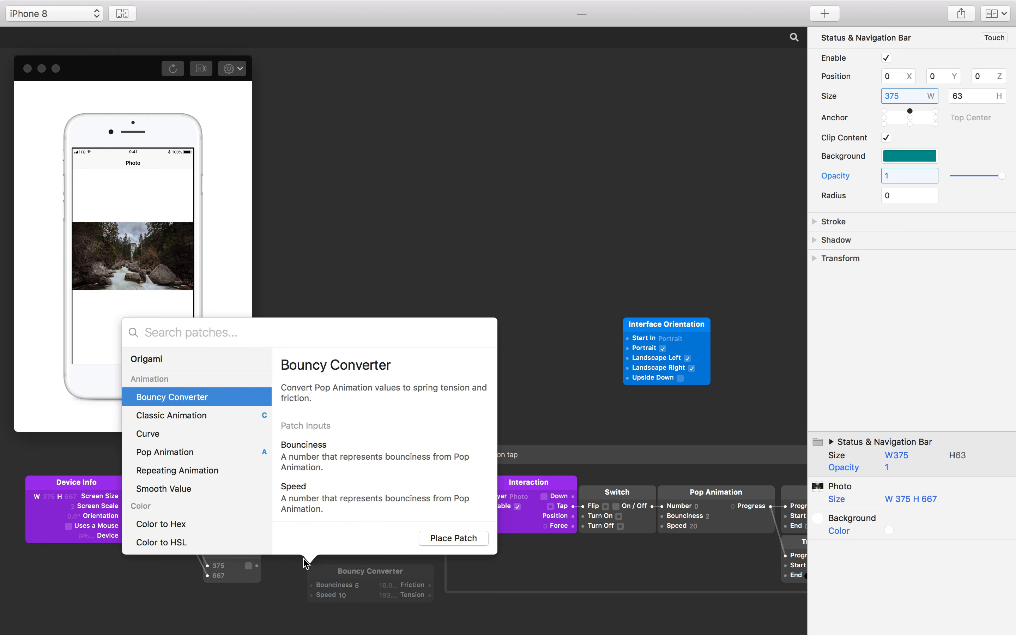
text(pul)
key(Return)
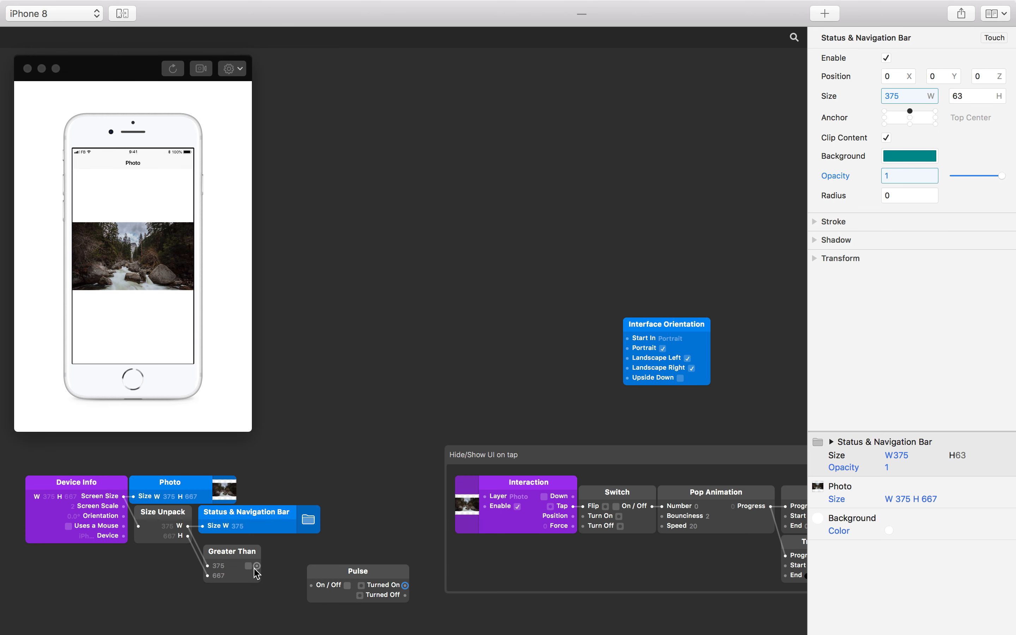
drag(257, 566, 289, 563)
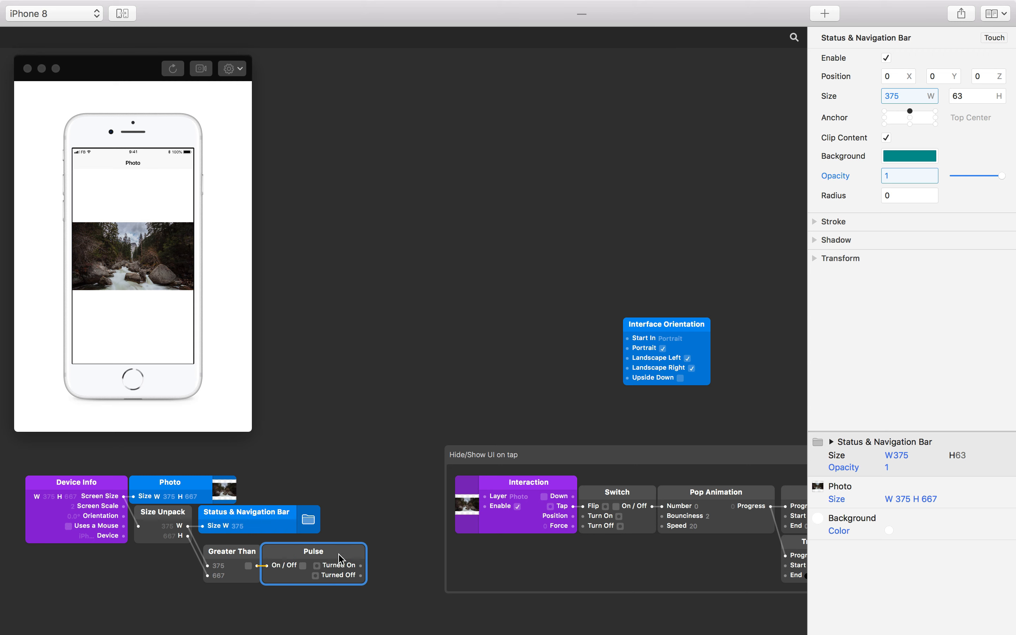
Connect the Pulse patch's Turned On and Turned Off outputs to the Switch patch's Turn On and Turn Off inputs.
click(378, 570)
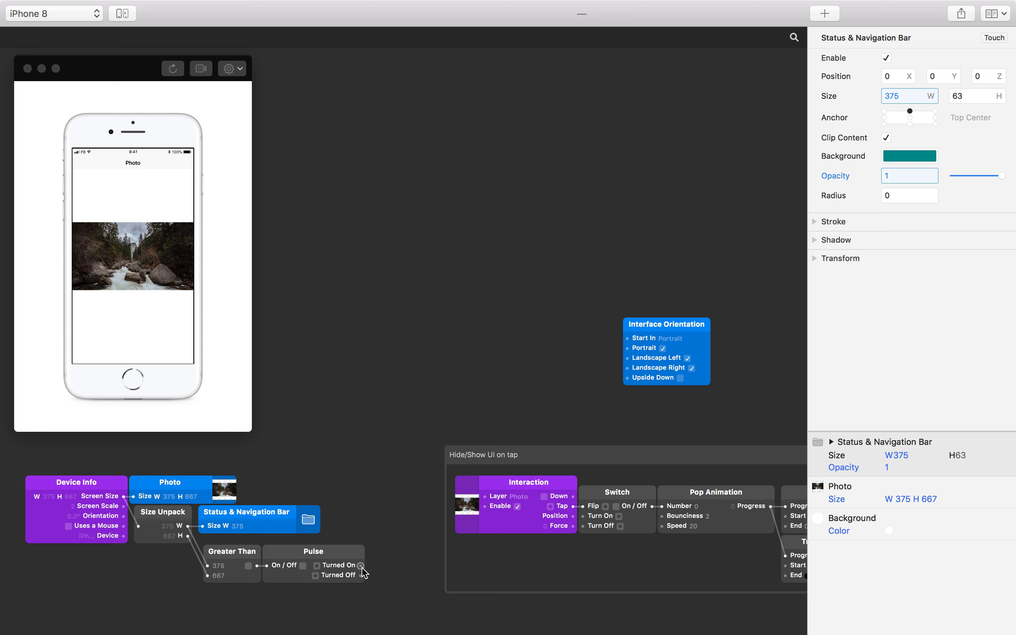
drag(360, 566, 584, 516)
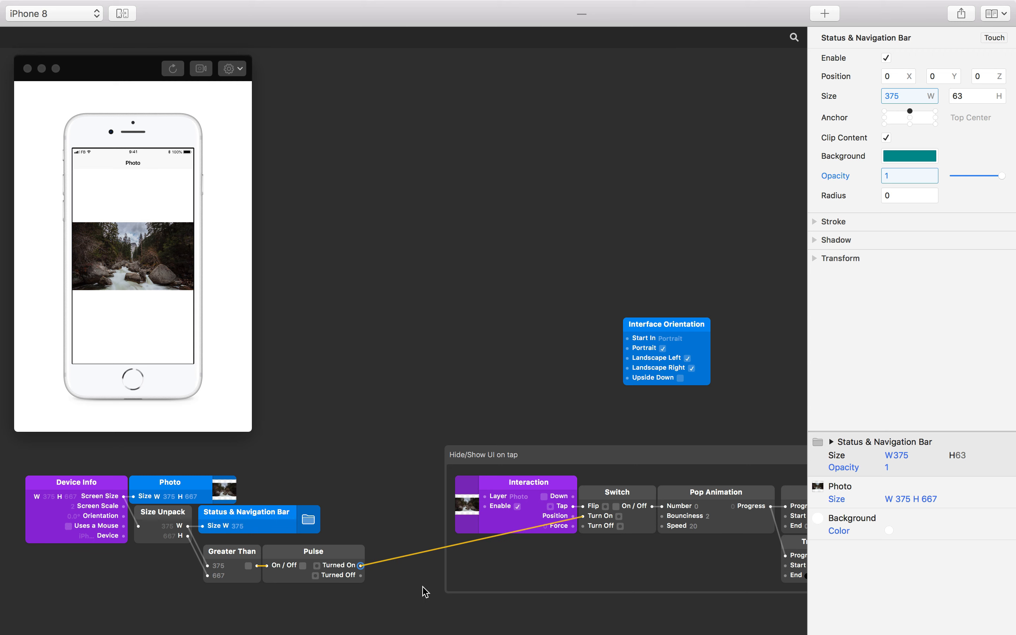
drag(360, 575, 584, 526)
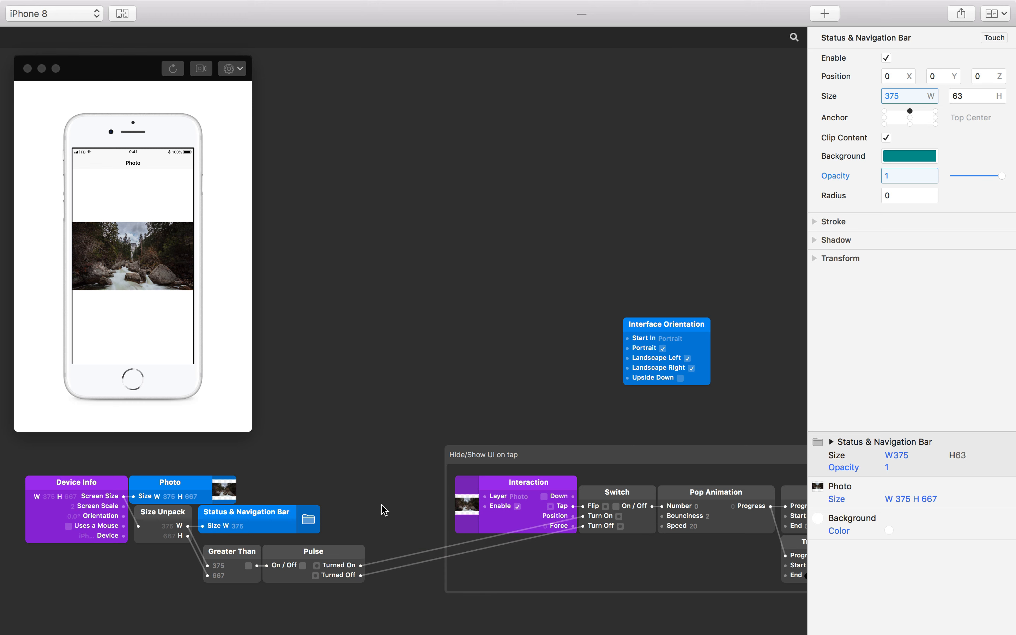
Test the orientation-driven interface switching by repeatedly rotating the viewer right and tapping the photo twice in landscape.
click(234, 76)
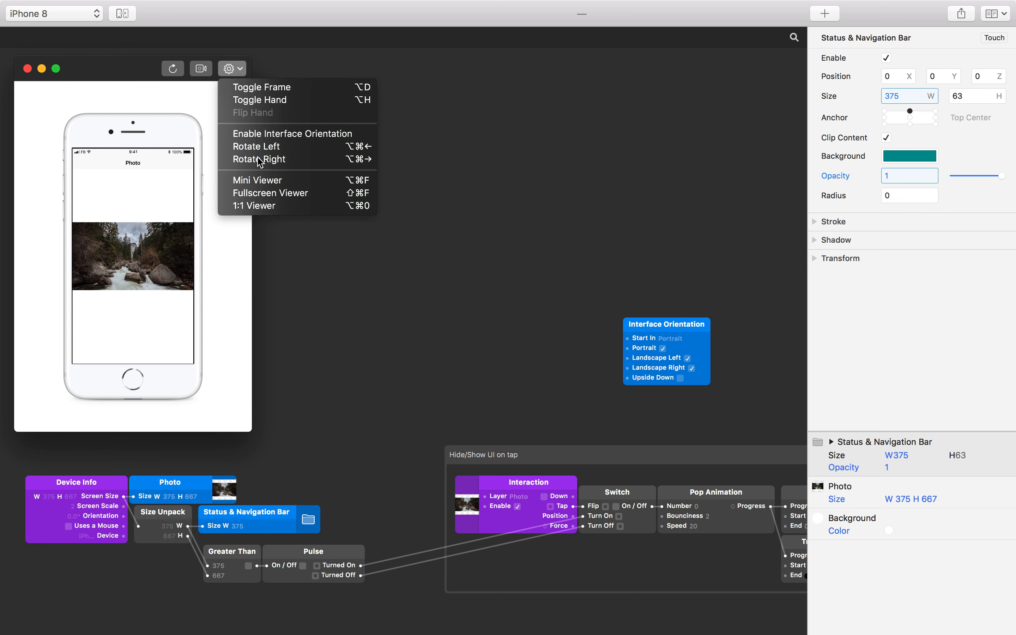
click(259, 160)
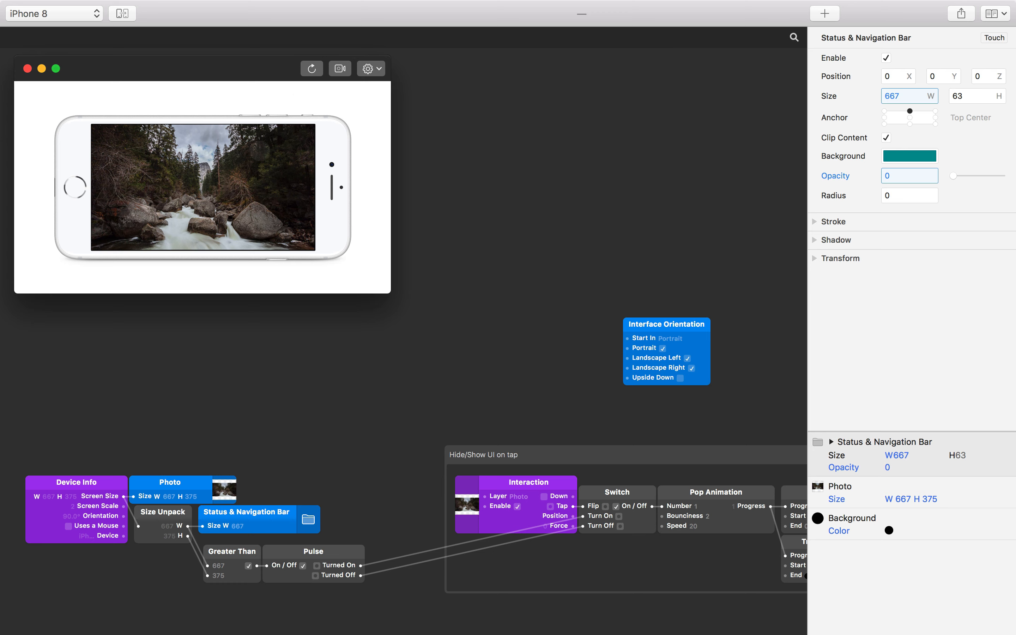
click(259, 176)
click(259, 177)
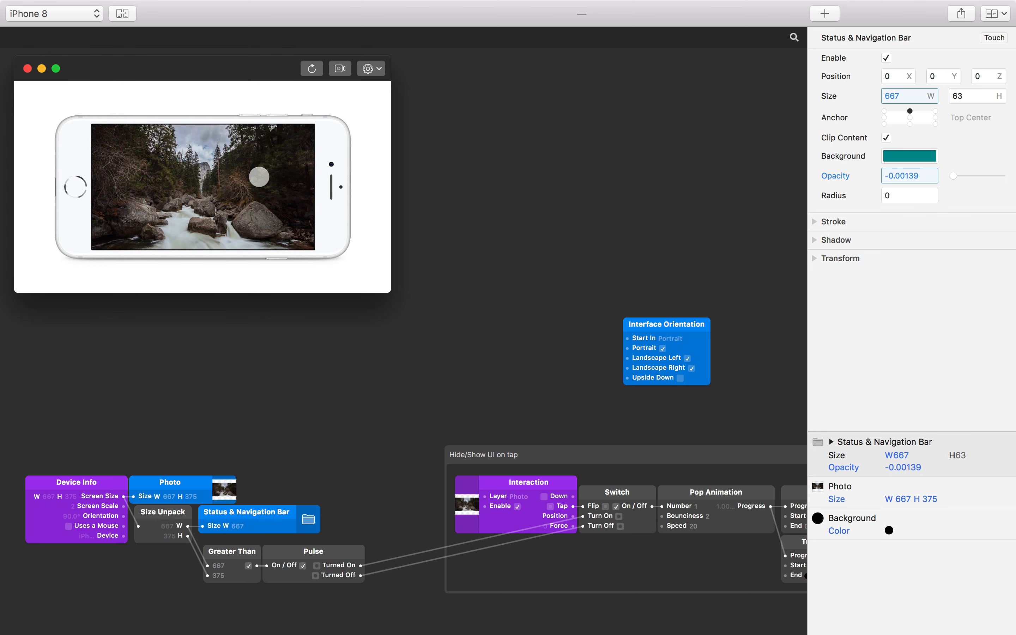
click(368, 68)
click(391, 159)
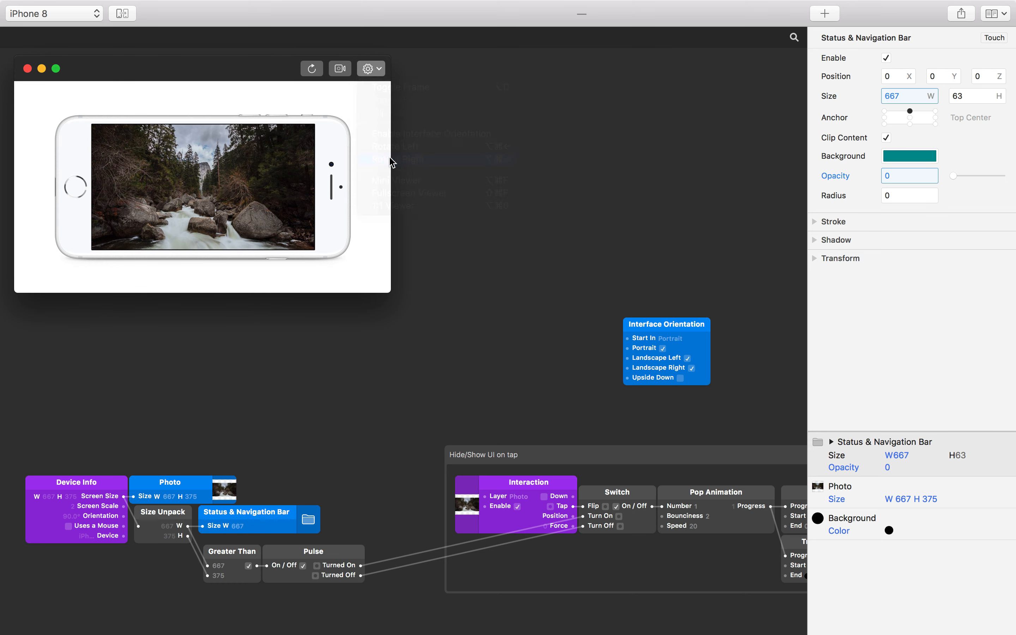
click(234, 68)
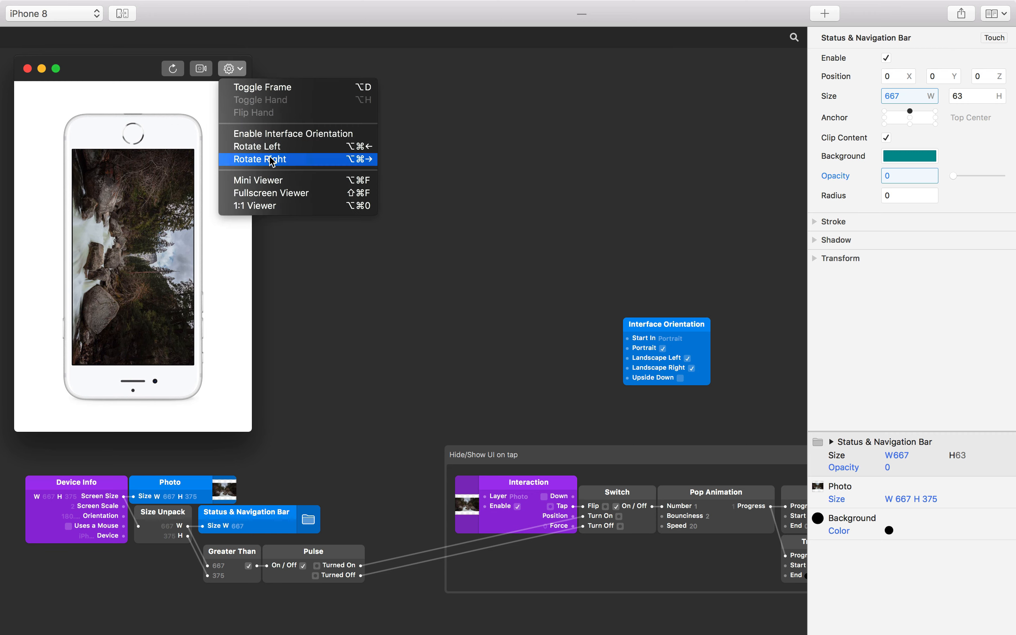